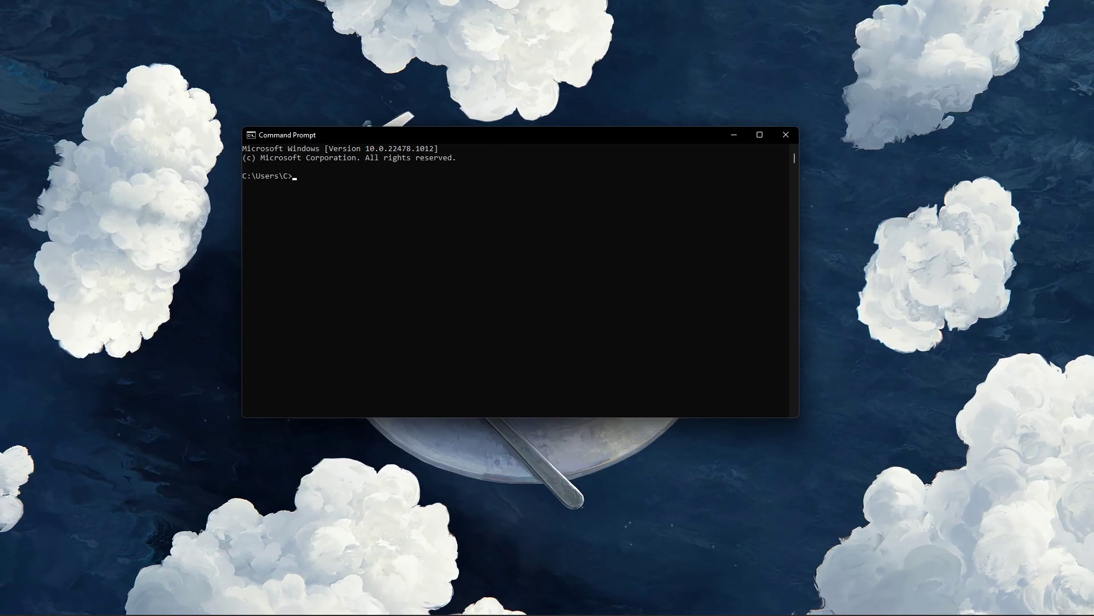
type("ipc")
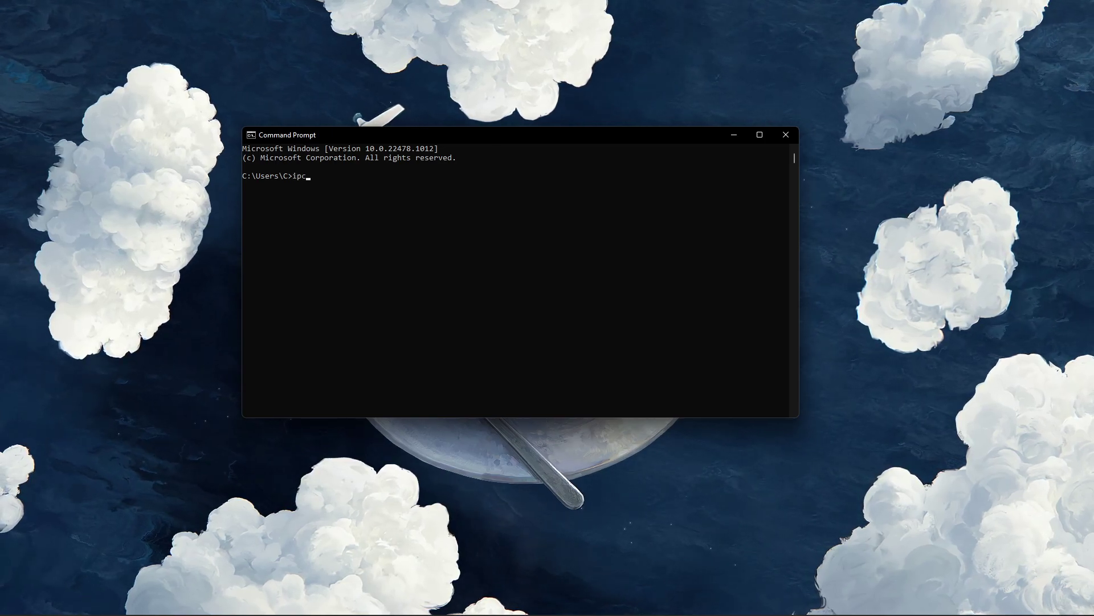
type("onfig /flus")
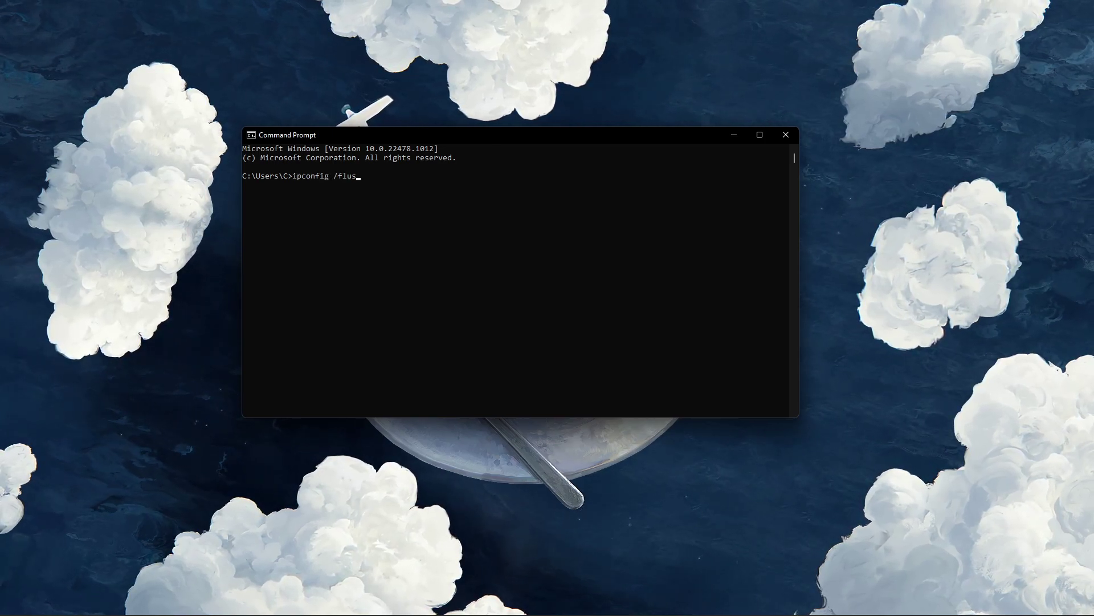
- Run ipconfig /flushdns to clear the DNS resolver cache
key("Return")
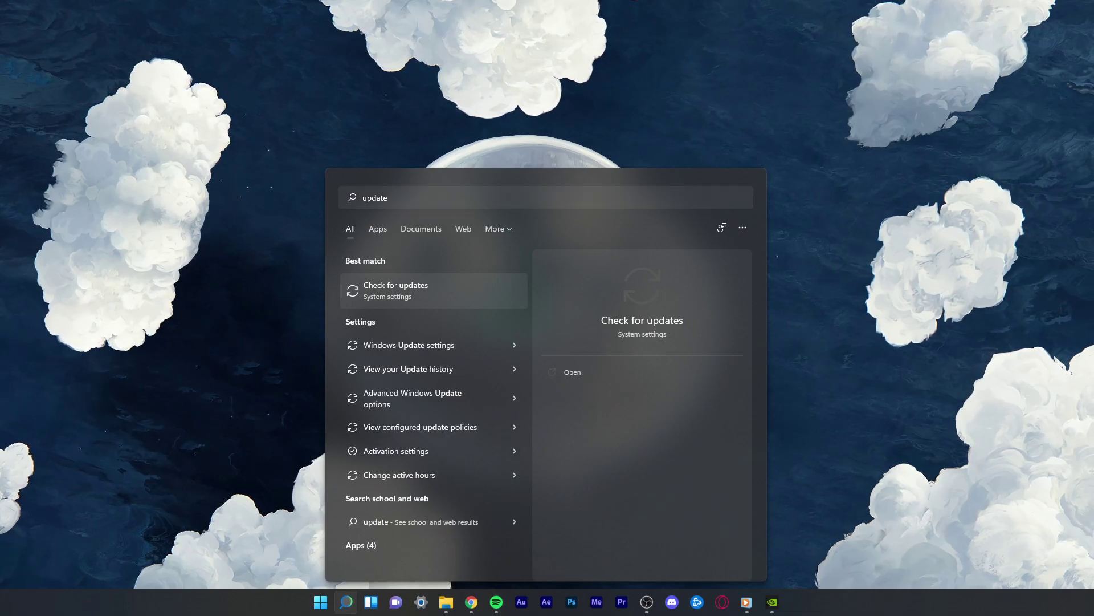
- Review the Windows Update page showing a pending restart for build 22483.1000, then close Settings
key("Return")
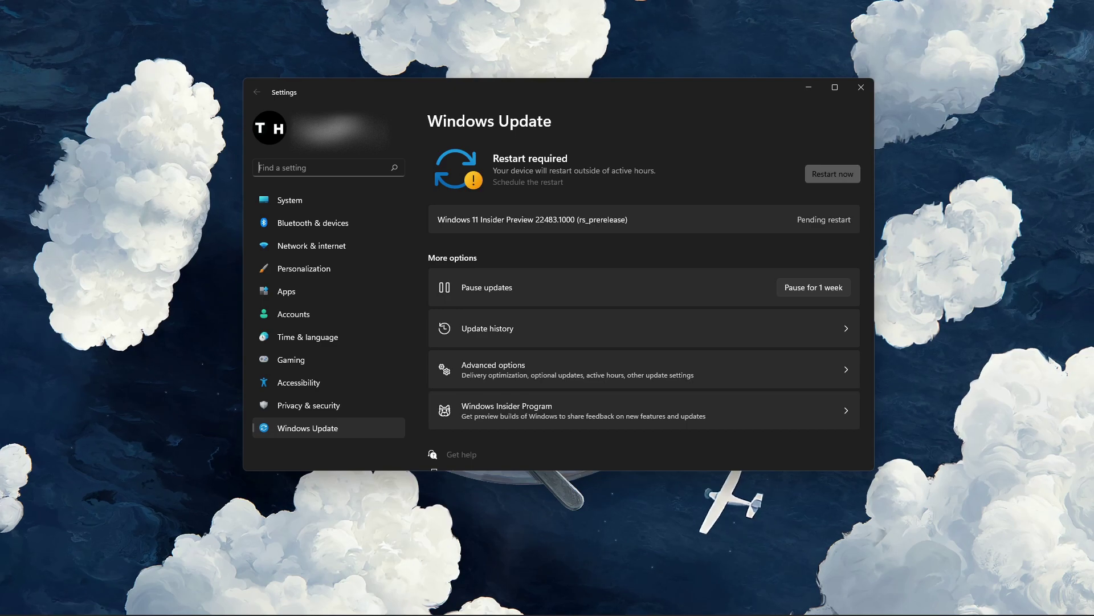
left_click(833, 176)
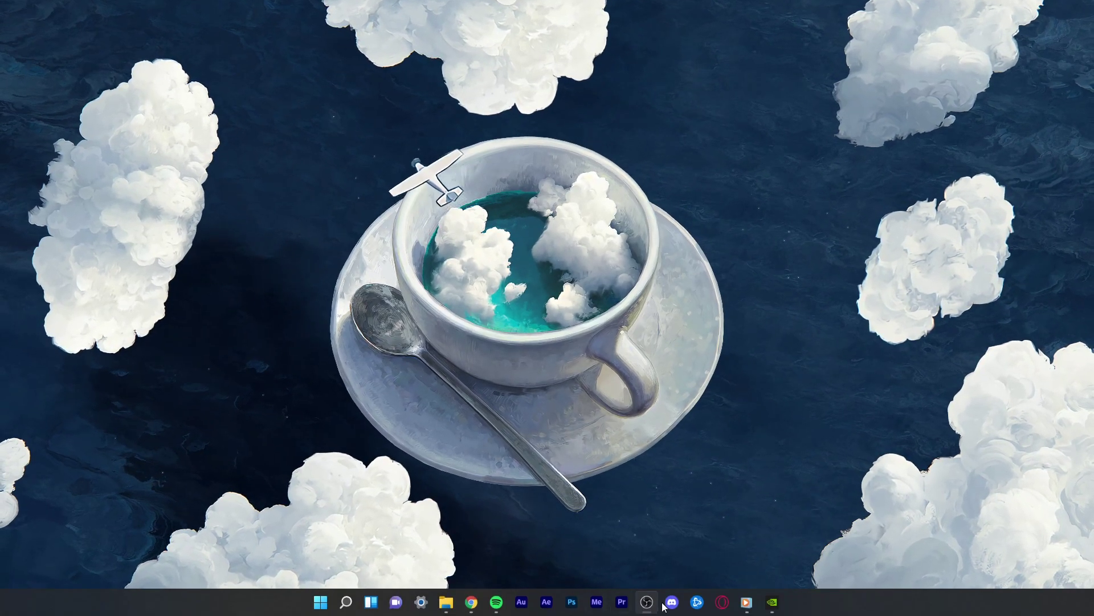
- Check GeForce Experience drivers, confirming Game Ready Driver 510.10 is latest, and view General settings
left_click(773, 602)
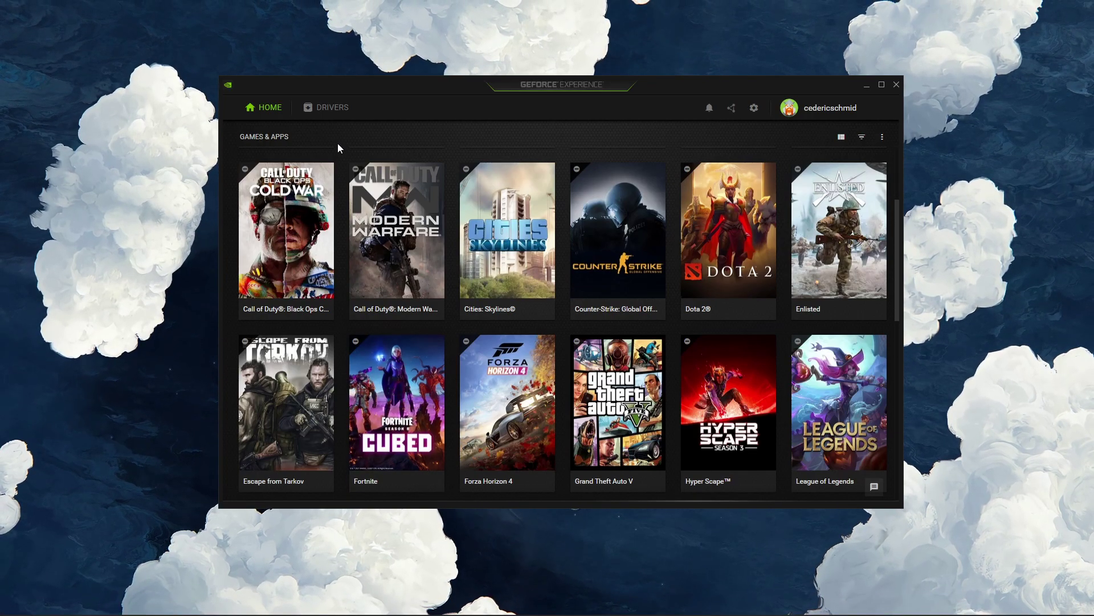
scroll(343, 180, "down", 1)
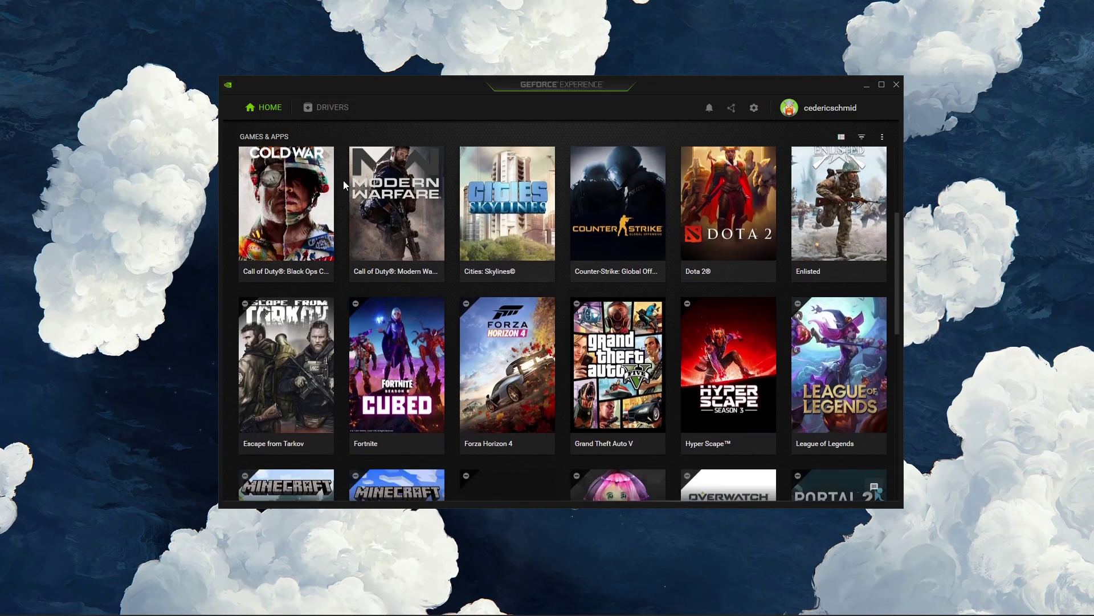
scroll(343, 180, "down", 5)
scroll(342, 181, "up", 3)
scroll(343, 181, "up", 4)
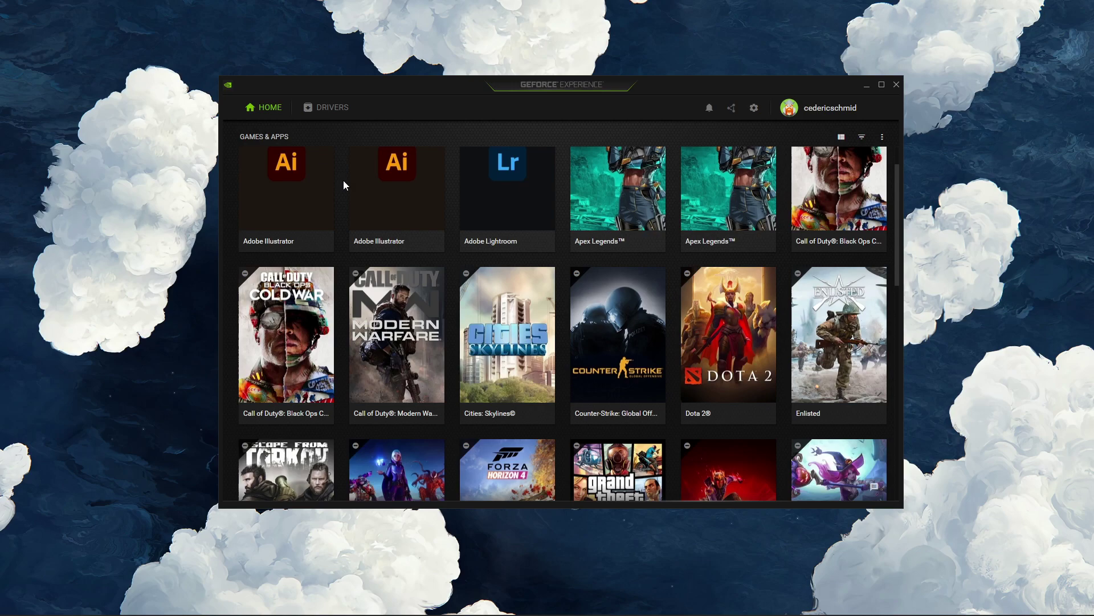
left_click(328, 109)
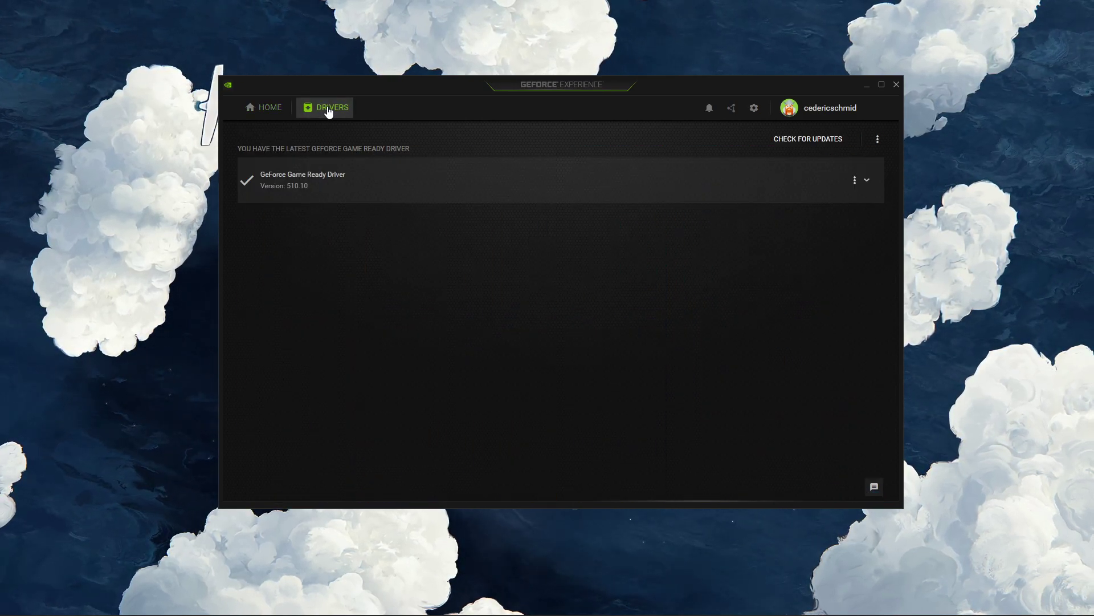
left_click(826, 138)
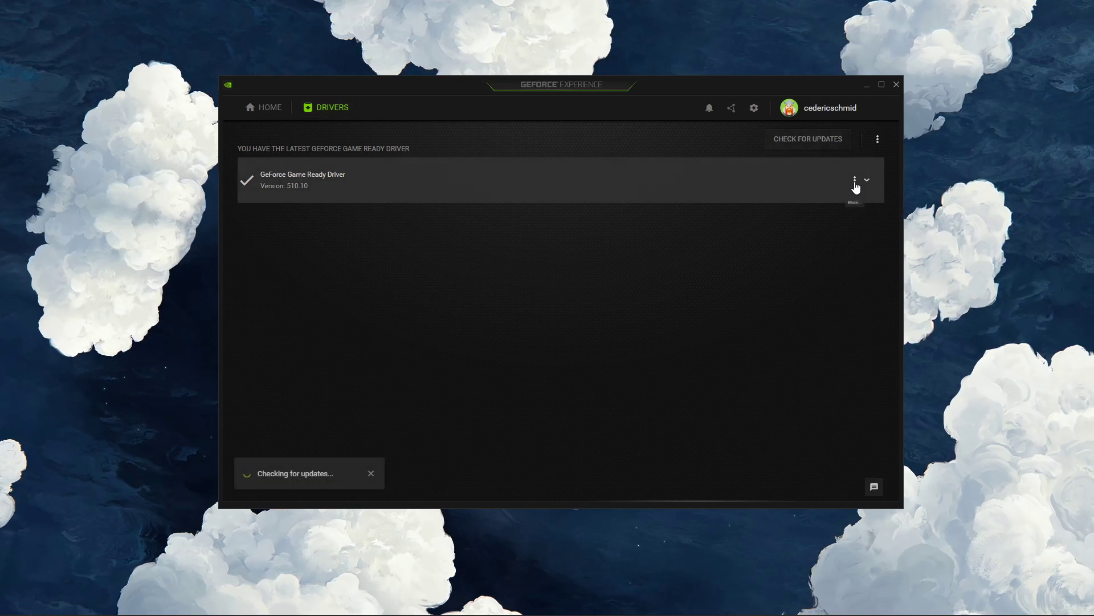
left_click(855, 183)
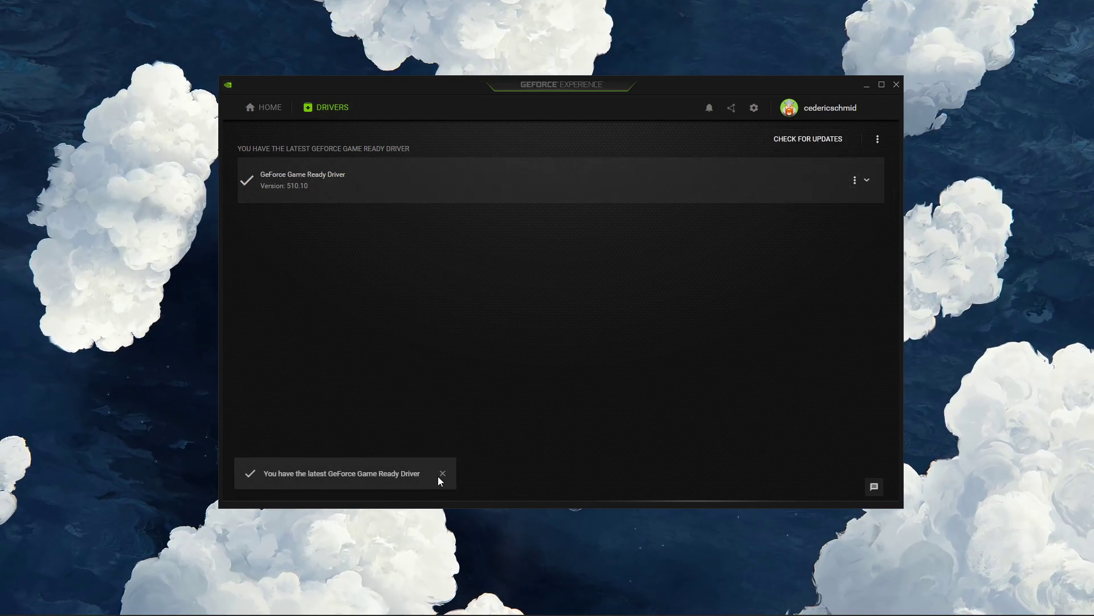
left_click(440, 475)
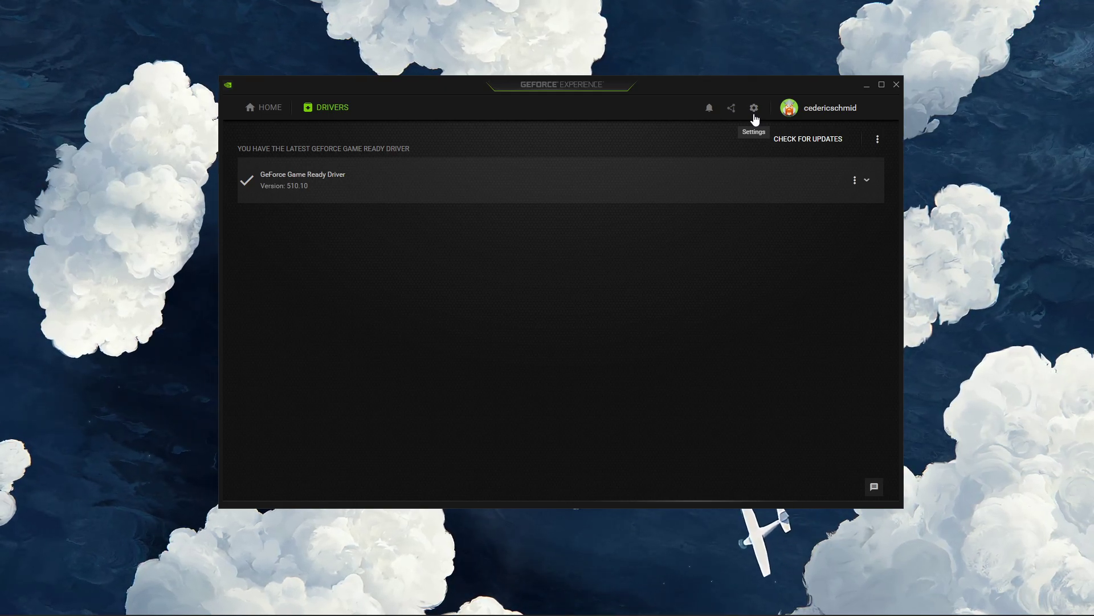
left_click(755, 115)
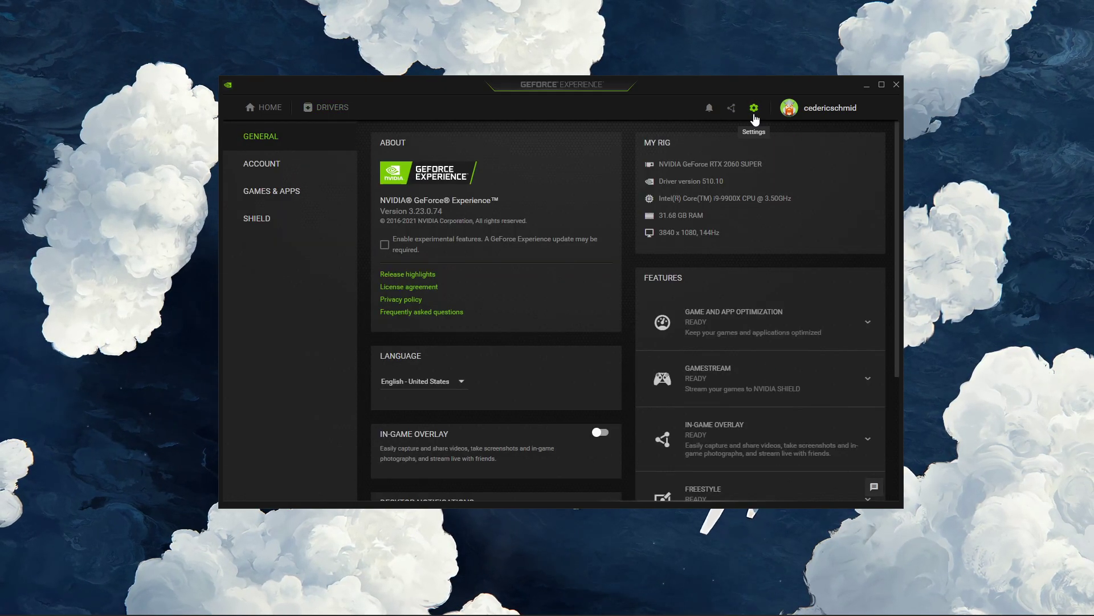
scroll(622, 254, "down", 3)
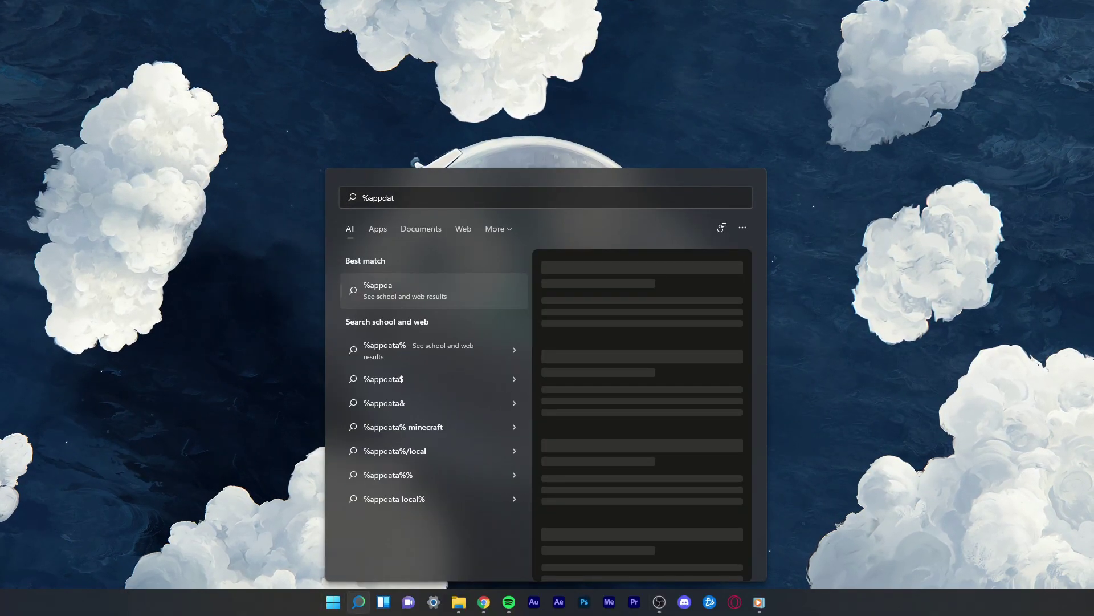
type("a%")
- Browse AppData > Local > Roblox > Versions > version-39d99a2272a7430b and select RobloxPlayerBeta
key("Return")
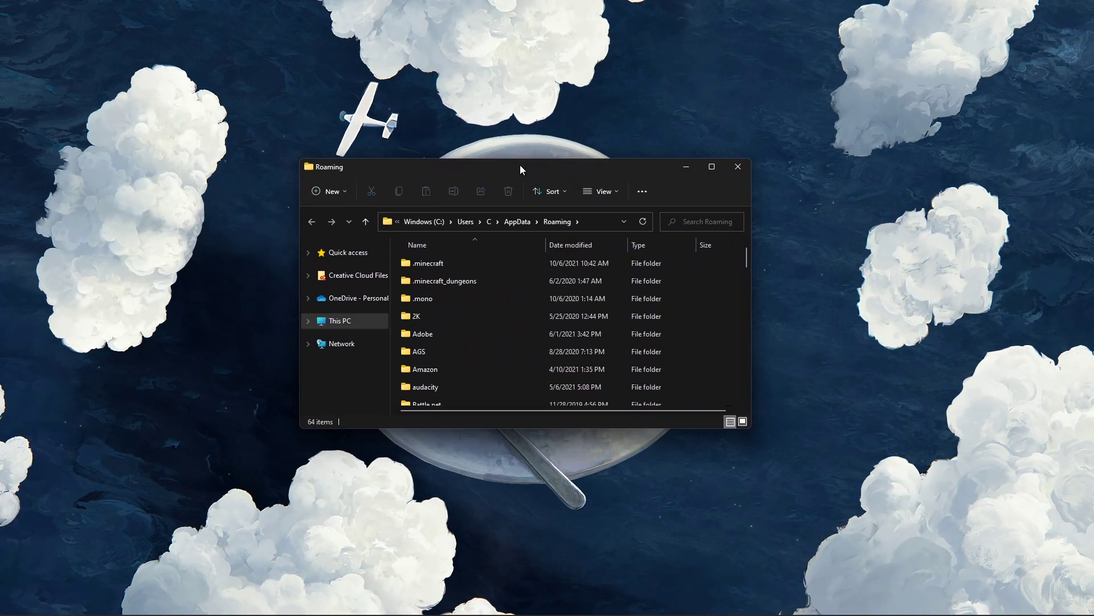
left_click(510, 224)
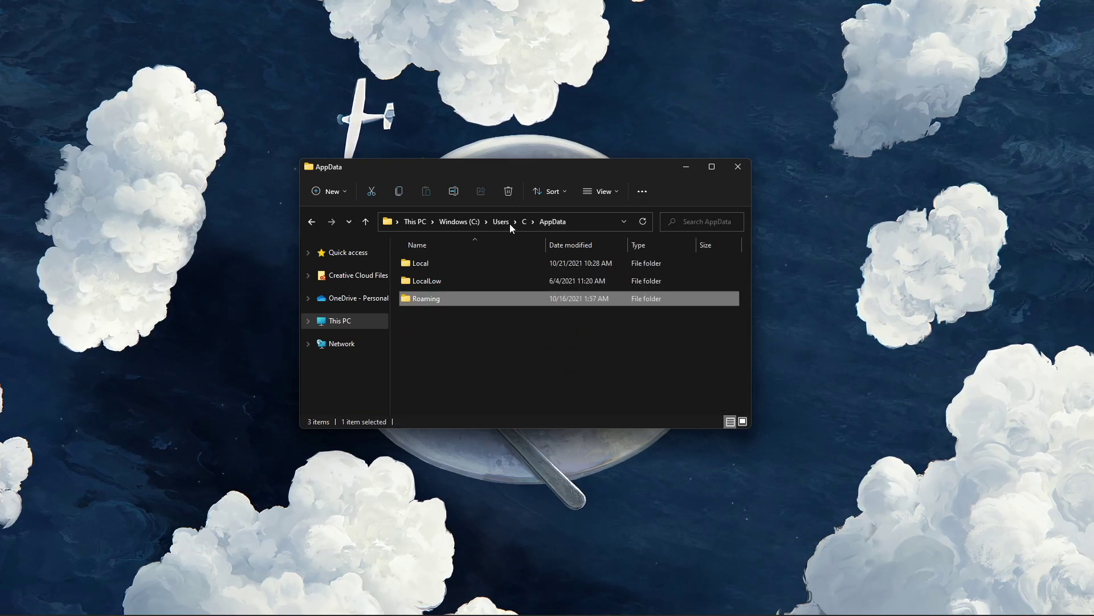
double_click(424, 266)
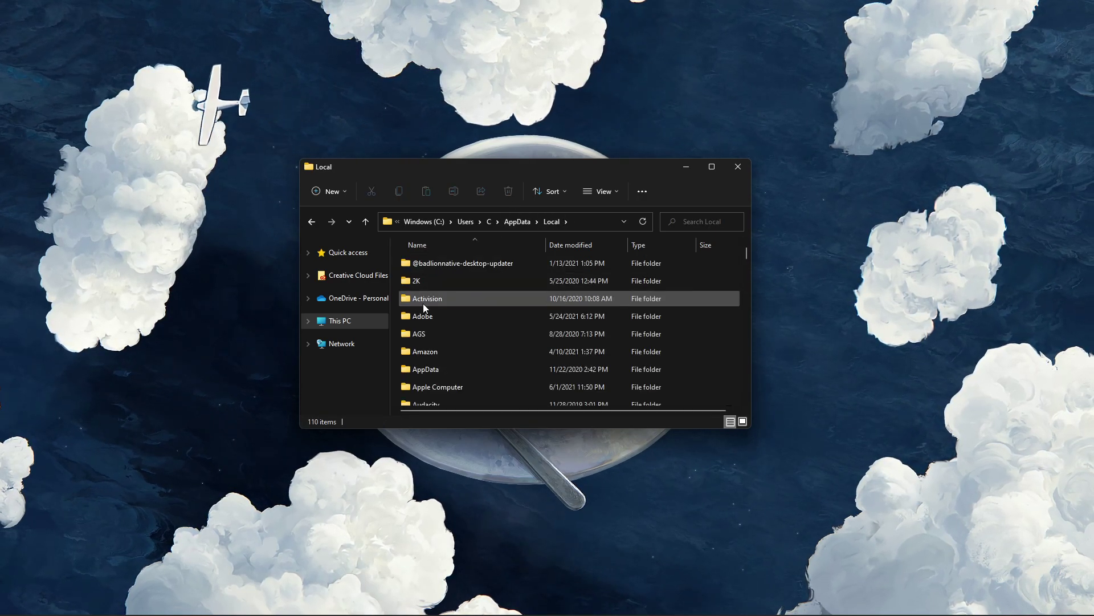
type("roblox")
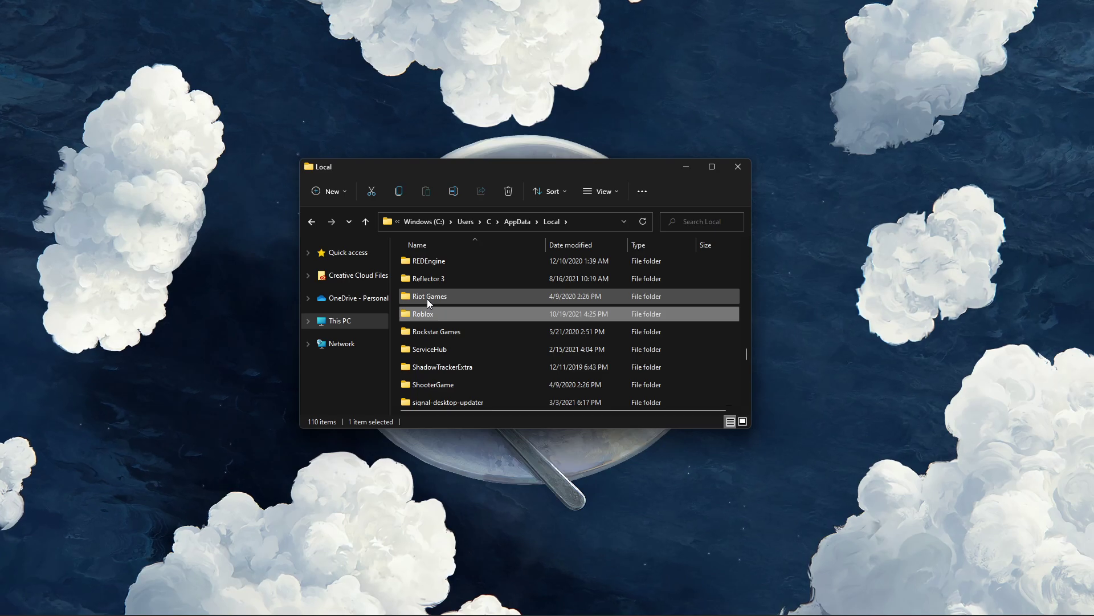
double_click(429, 310)
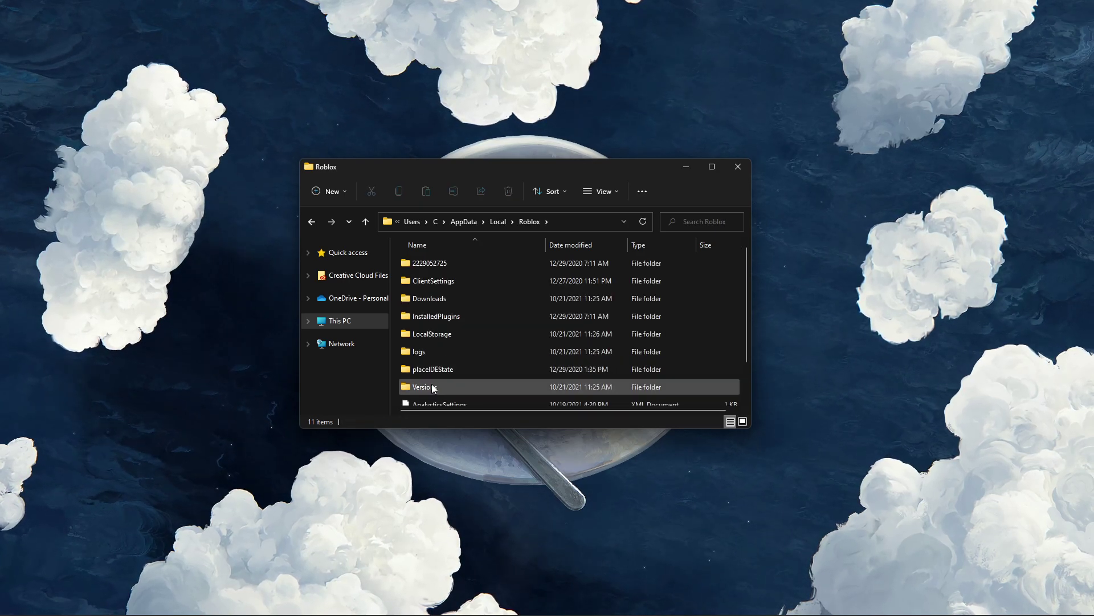
double_click(432, 386)
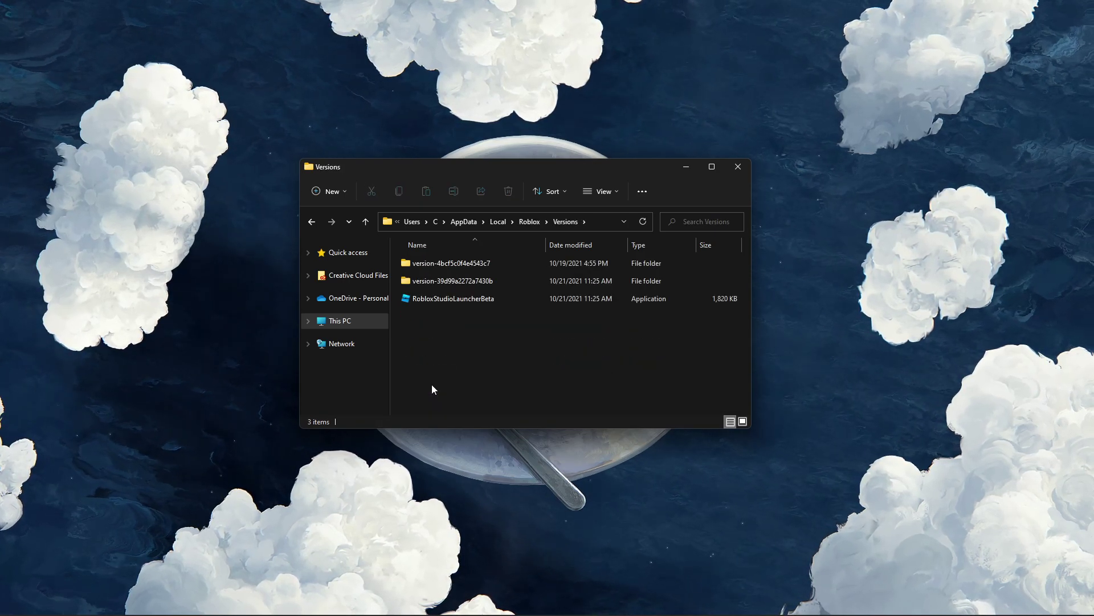
double_click(450, 280)
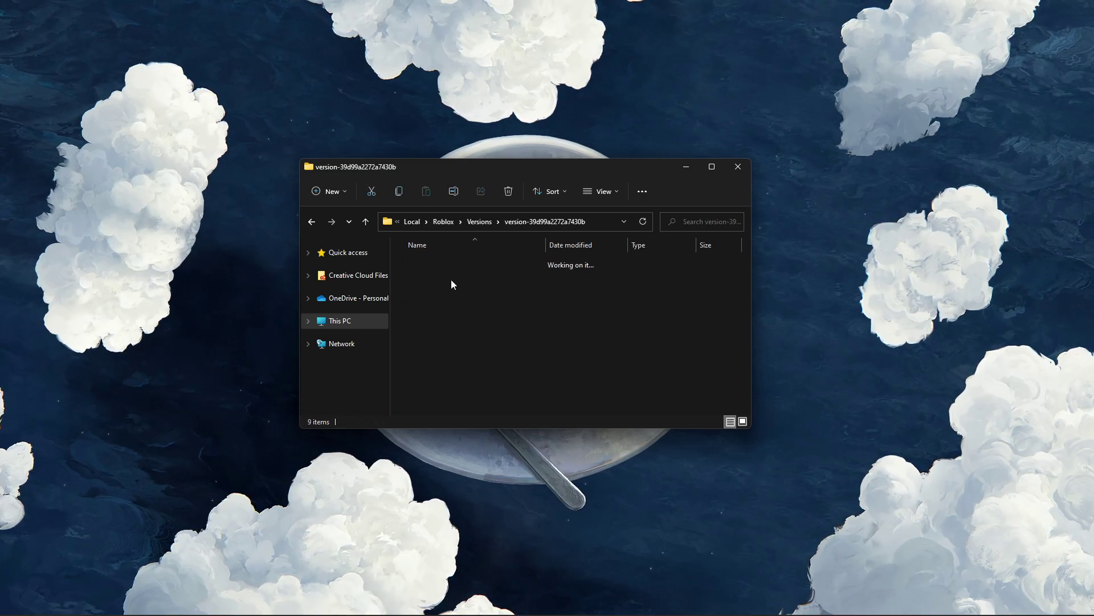
left_click(454, 385)
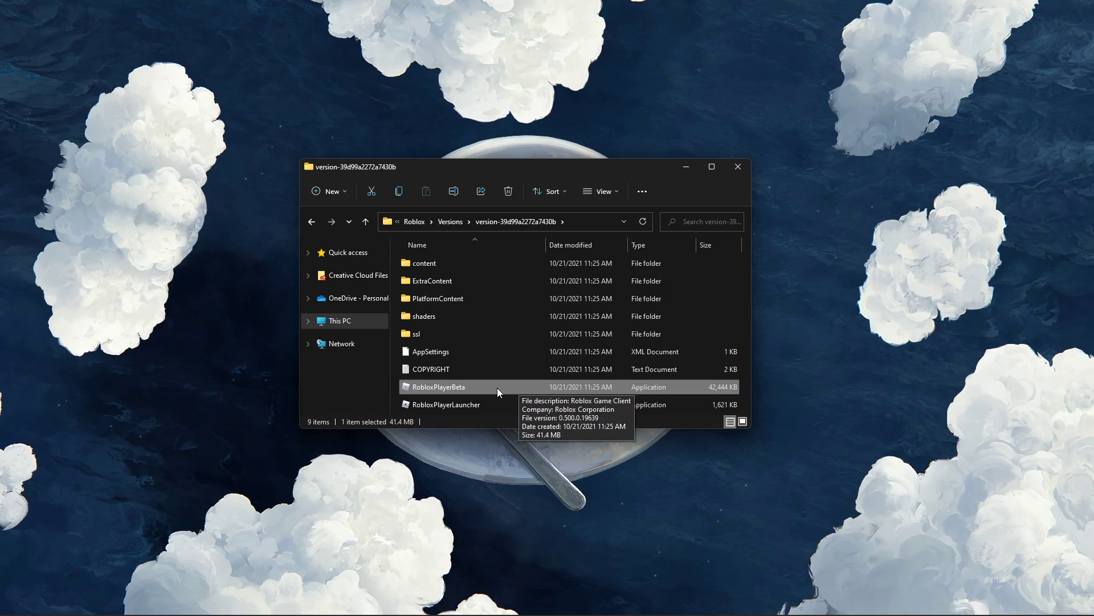
- Show RobloxPlayerBeta's Compatibility properties, closing the folder window behind them
right_click(496, 388)
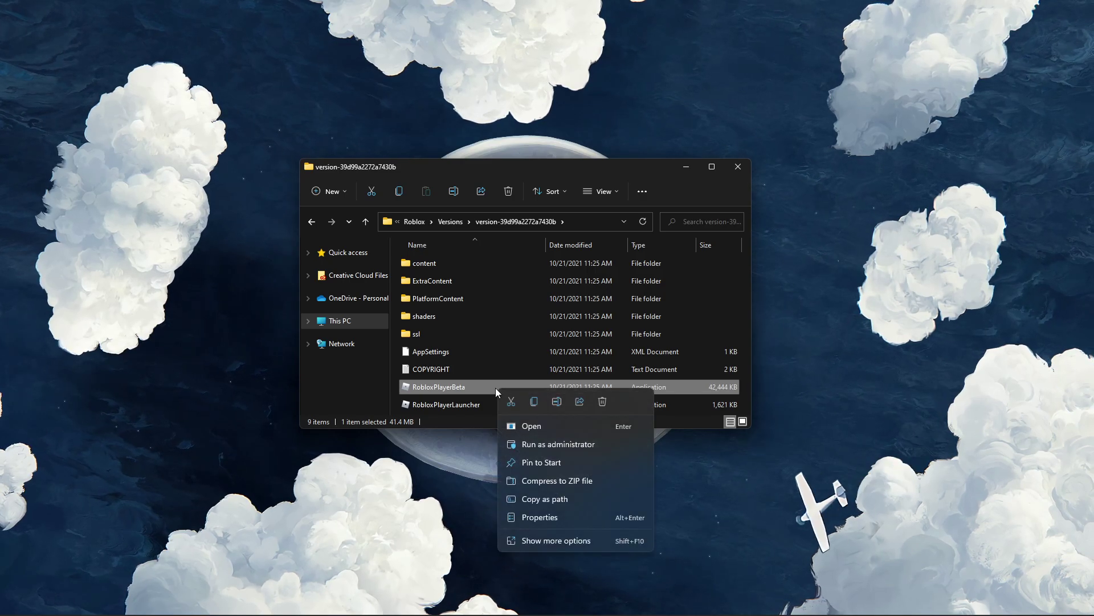
left_click(523, 517)
left_click_drag(460, 189, 441, 140)
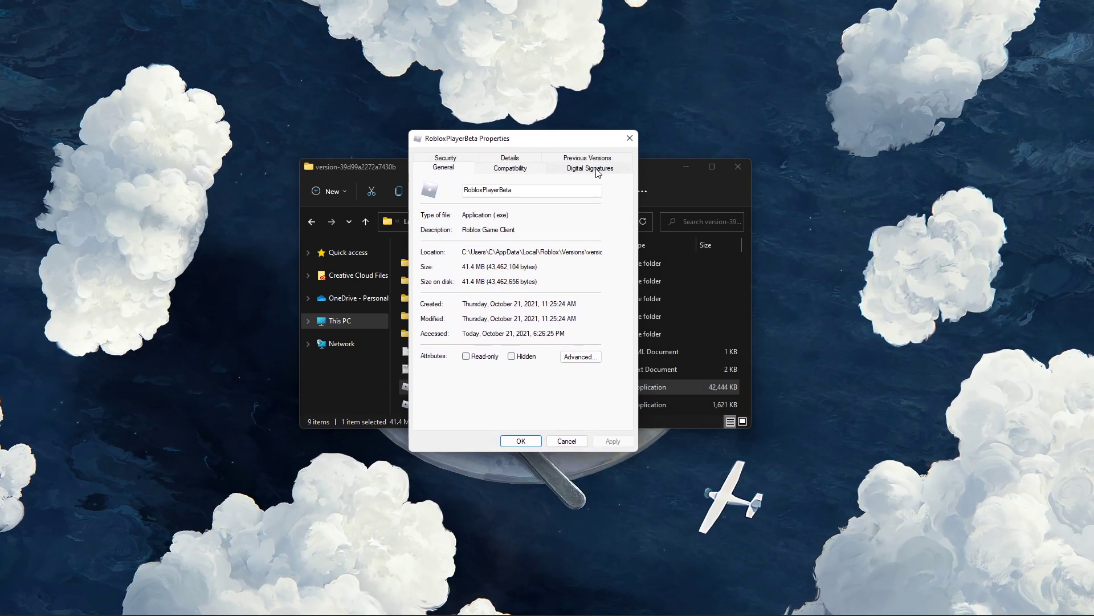
left_click(739, 166)
left_click(510, 169)
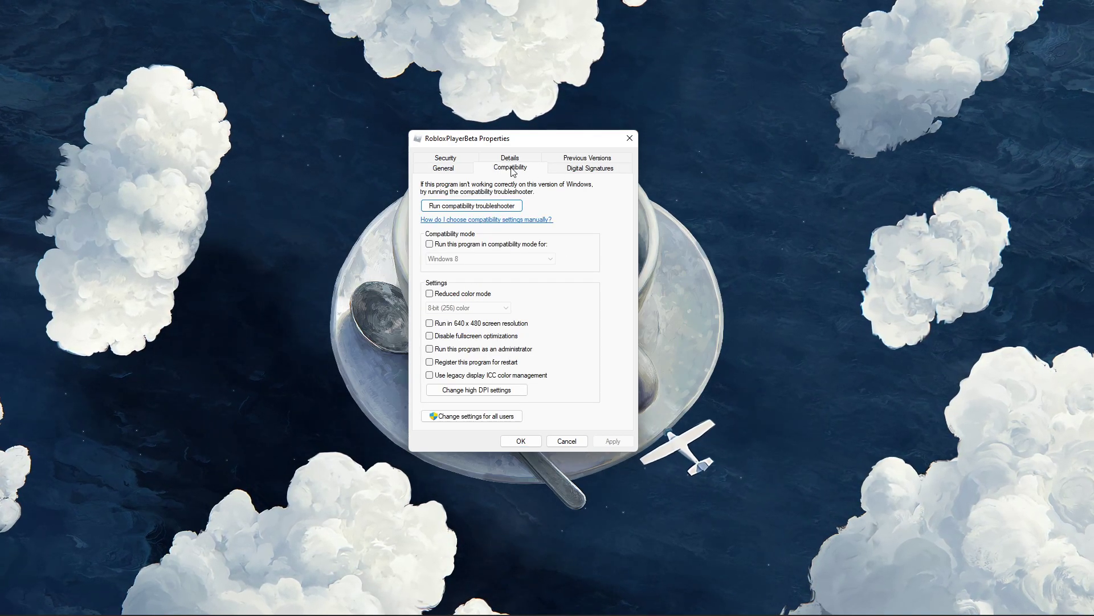
- Apply Windows 7 compatibility mode with fullscreen optimizations disabled for RobloxPlayerBeta
left_click(431, 245)
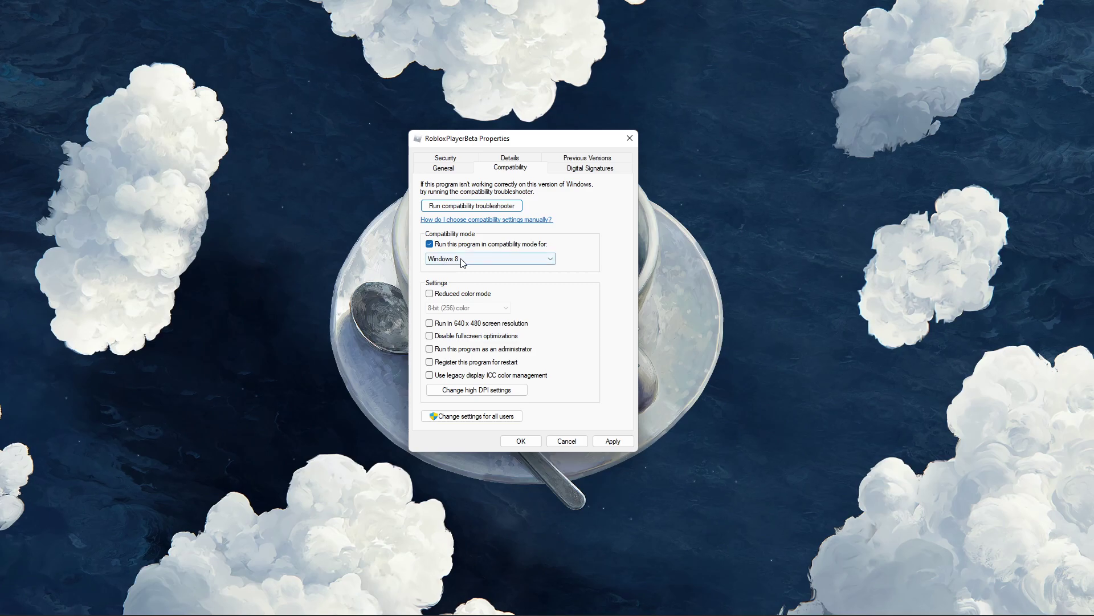
left_click(487, 260)
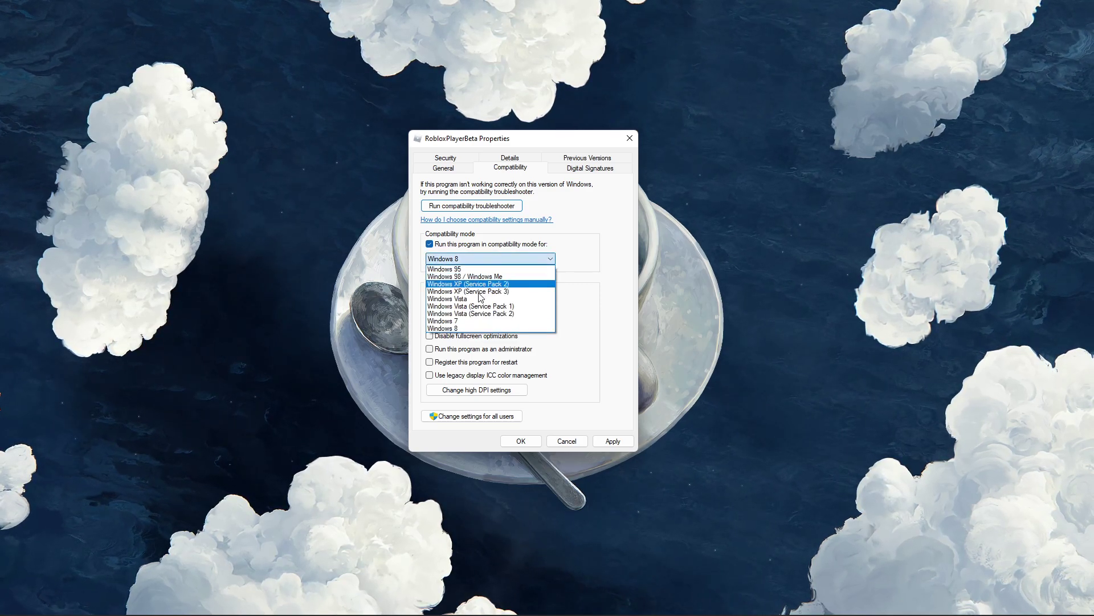
left_click(469, 321)
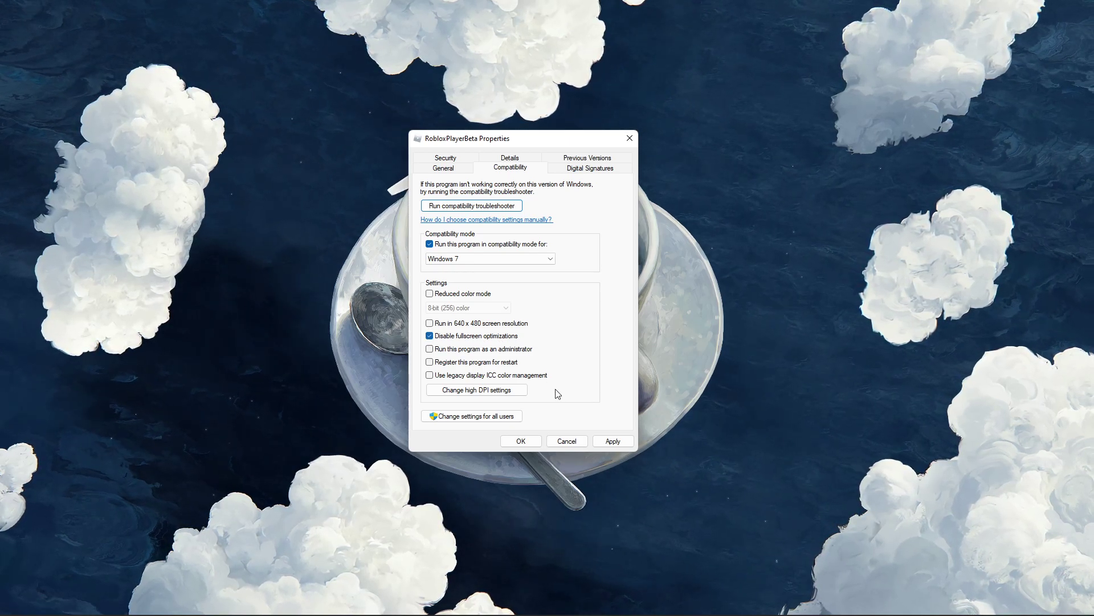
left_click(609, 440)
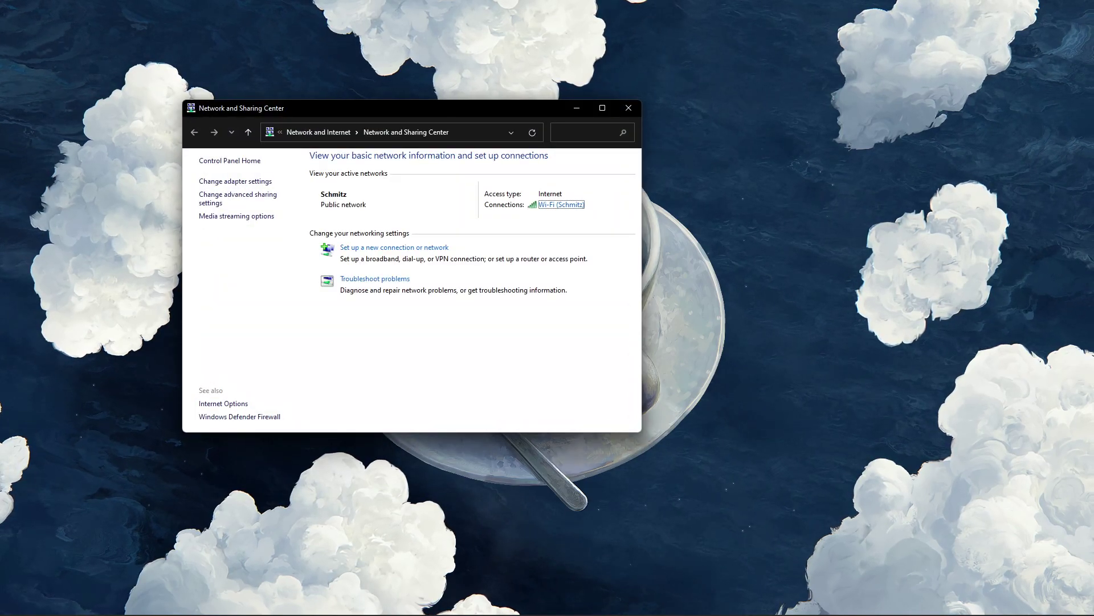
- Reach the Wi-Fi adapter's IPv4 protocol settings from Network and Sharing Center
left_click(560, 206)
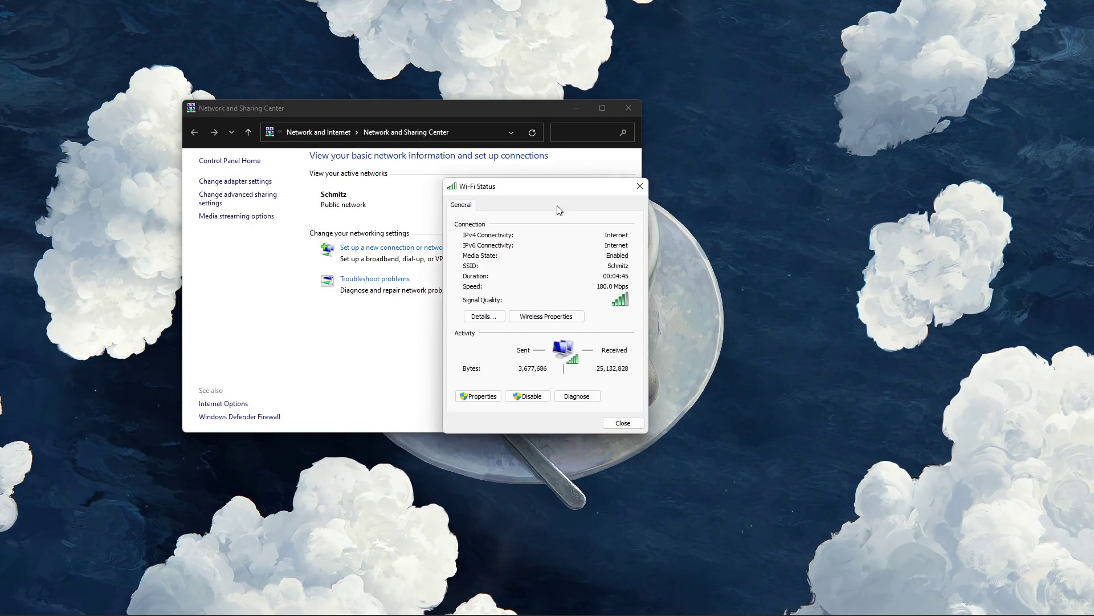
left_click(628, 107)
left_click_drag(573, 185, 389, 149)
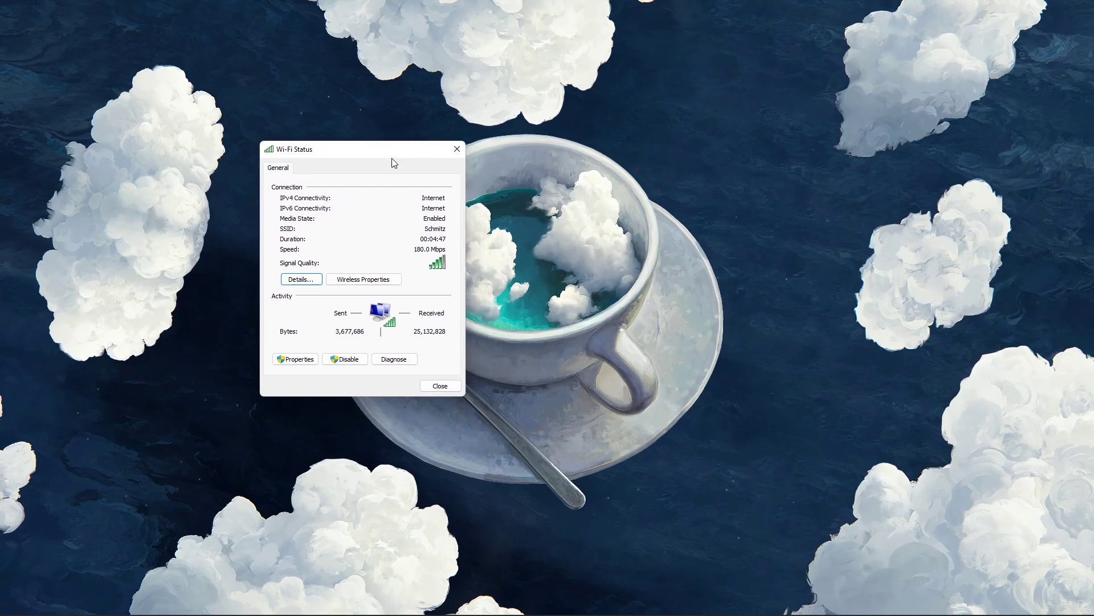
left_click(292, 360)
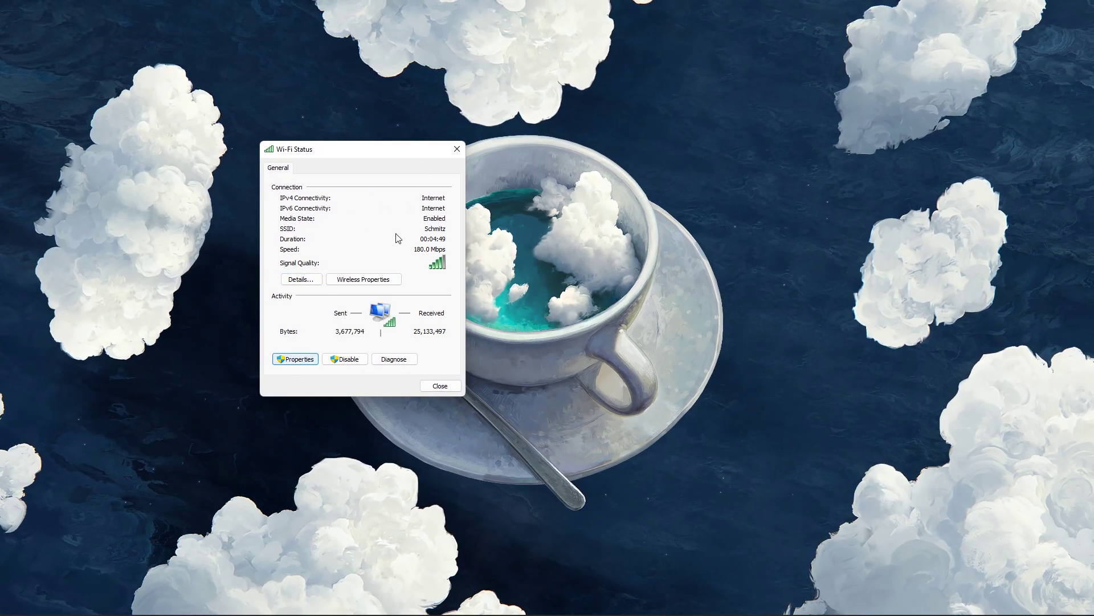
mouse_move(379, 154)
left_mouse_down()
mouse_move(596, 157)
mouse_move(582, 152)
left_mouse_up()
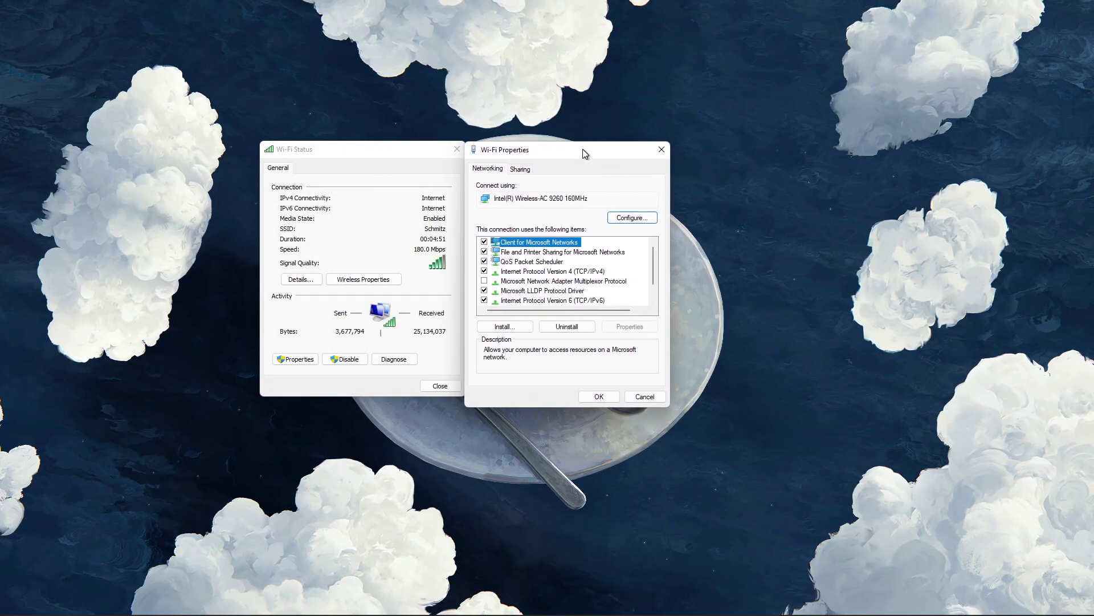
double_click(539, 270)
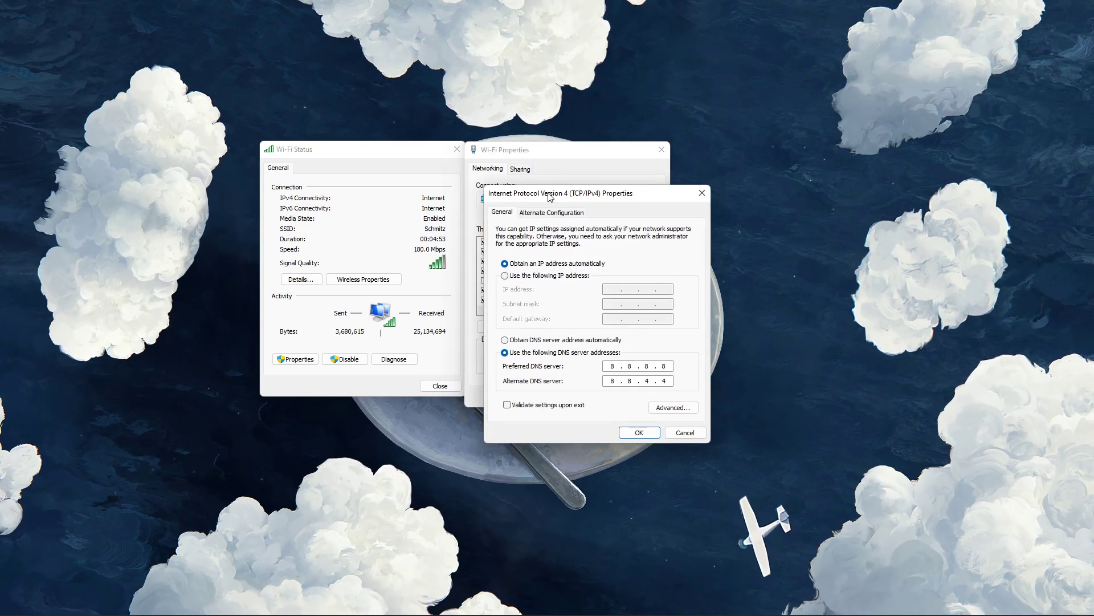
- Set the Wi-Fi DNS servers to 8.8.8.8 and 8.8.4.4 and confirm
left_click_drag(590, 194, 776, 151)
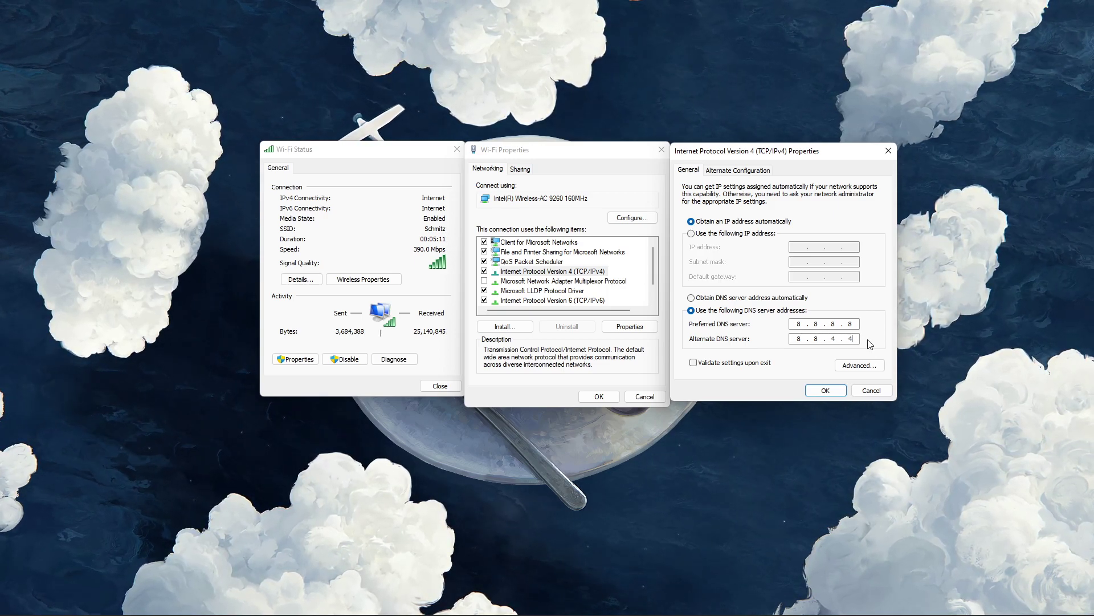
left_click(825, 390)
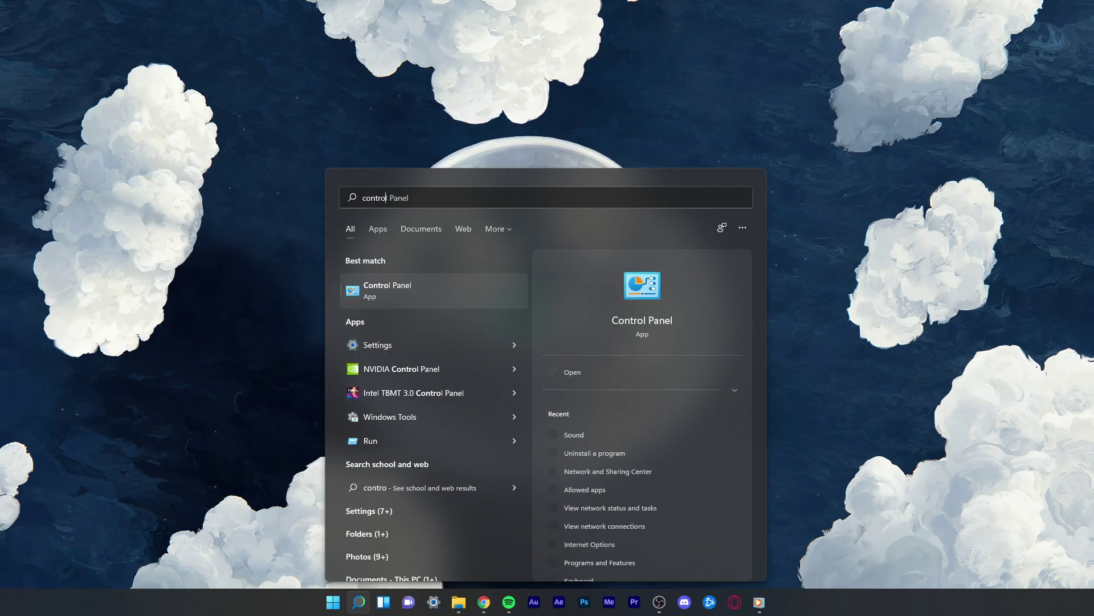
type("l panel")
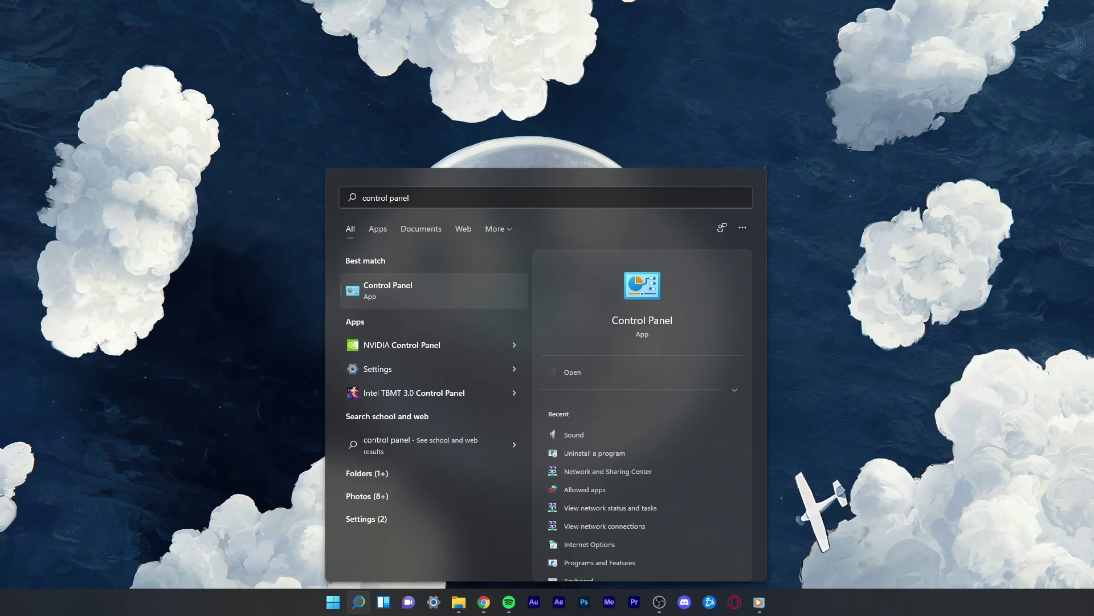
- In Programs and Features, locate Roblox Player and start its uninstall
key("Return")
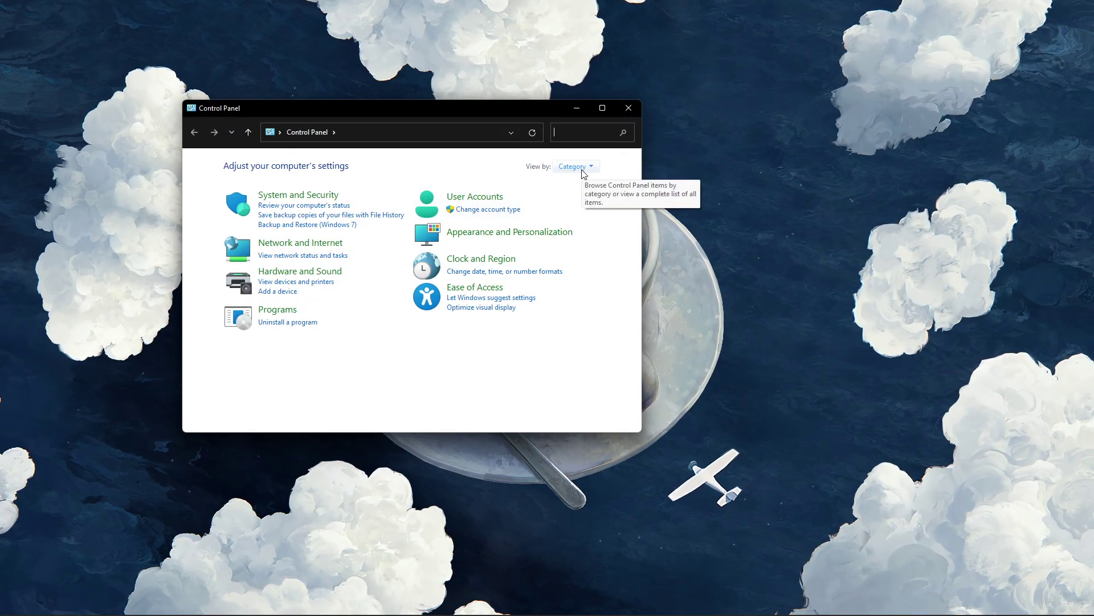
left_click(276, 322)
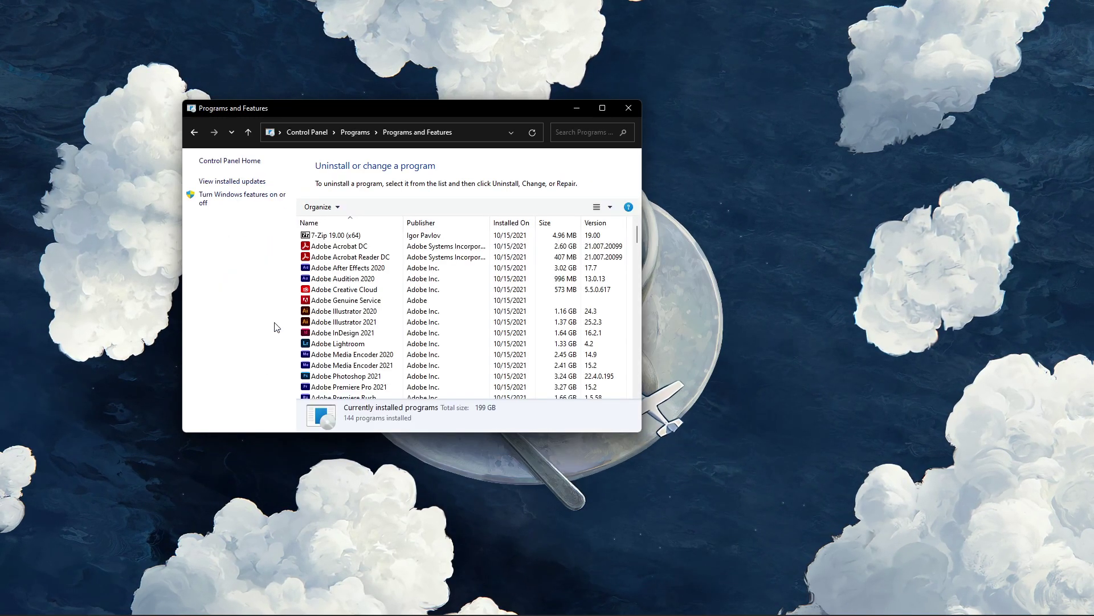
left_click(314, 268)
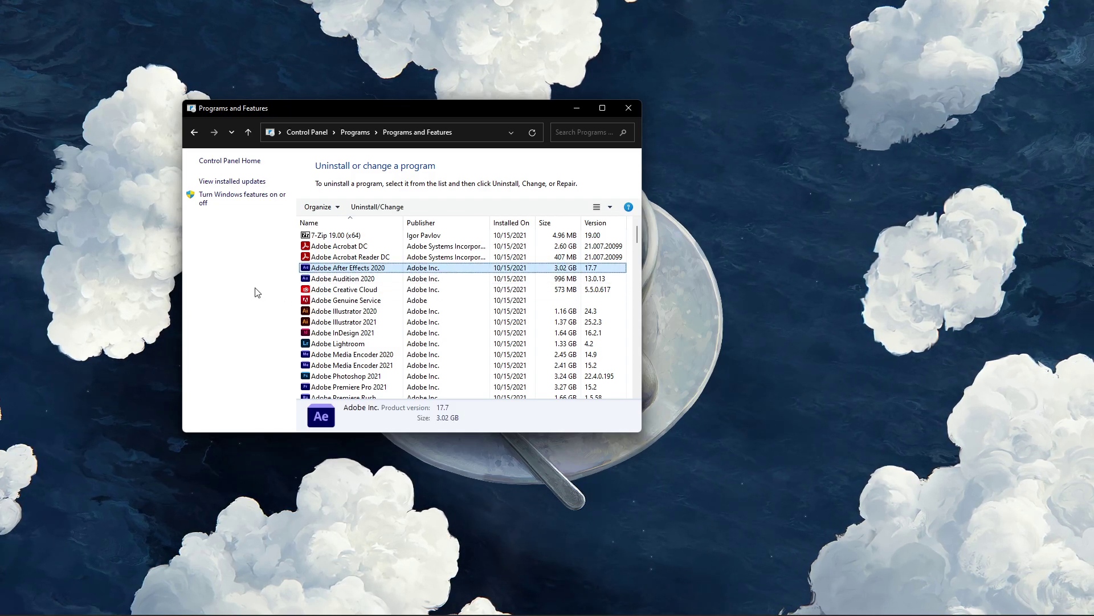
type("roblox")
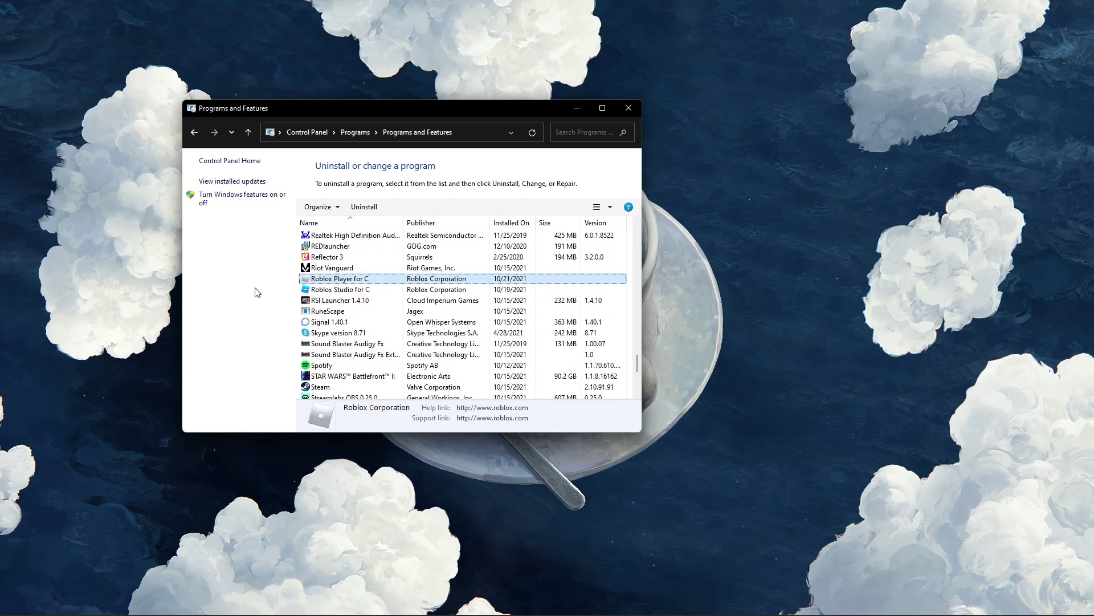
right_click(382, 284)
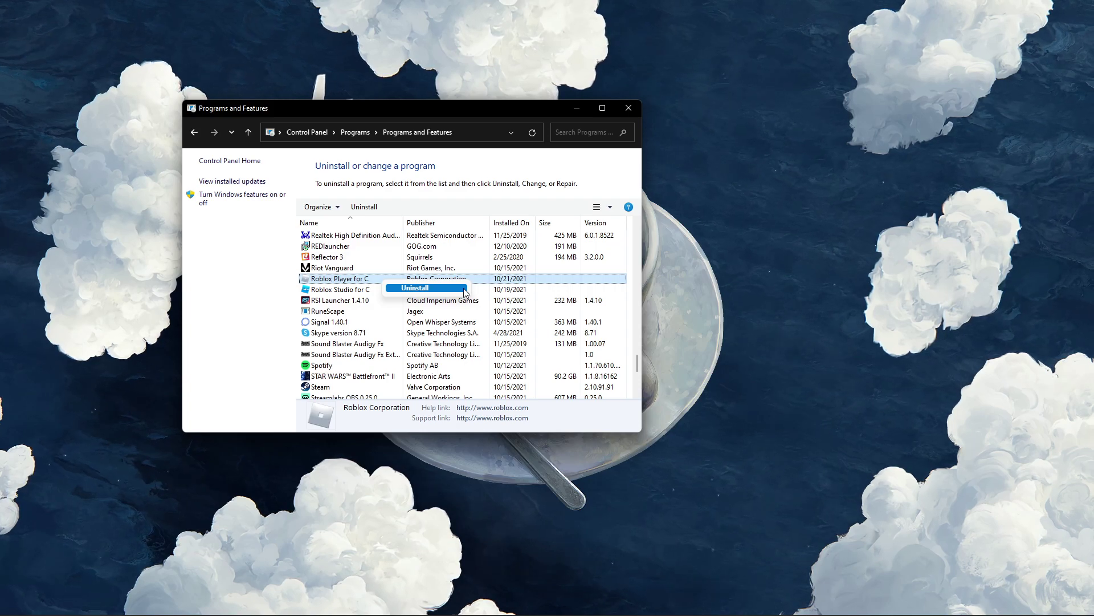
left_click(465, 292)
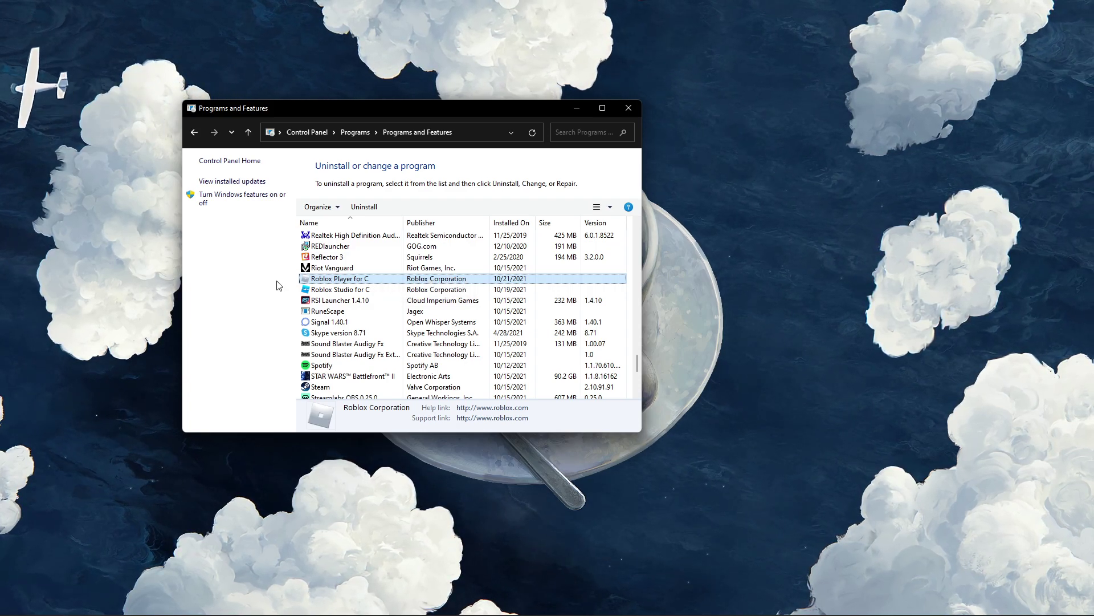